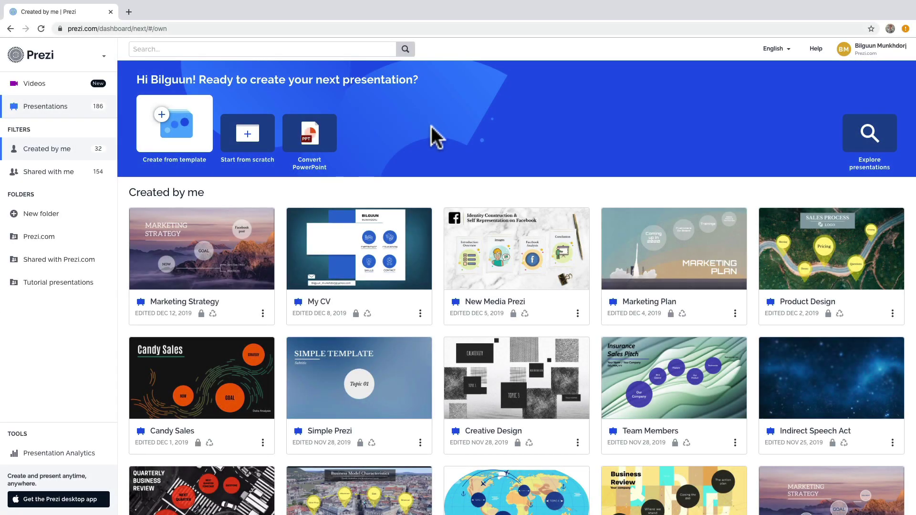
# Start a presentation from a template and show only the Marketing templates.
pyautogui.click(165, 140)
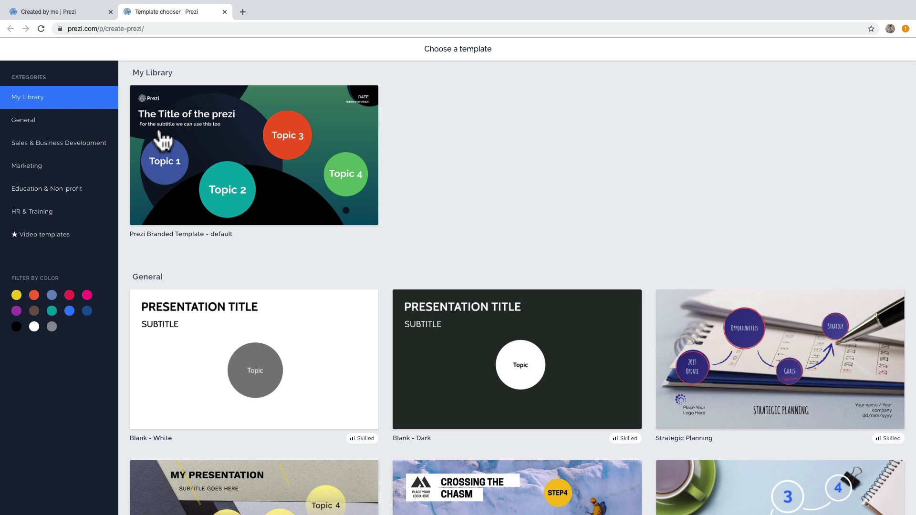
pyautogui.scroll(-3, 164, 140)
pyautogui.scroll(-3, 165, 140)
pyautogui.scroll(-2, 165, 139)
pyautogui.scroll(-3, 164, 139)
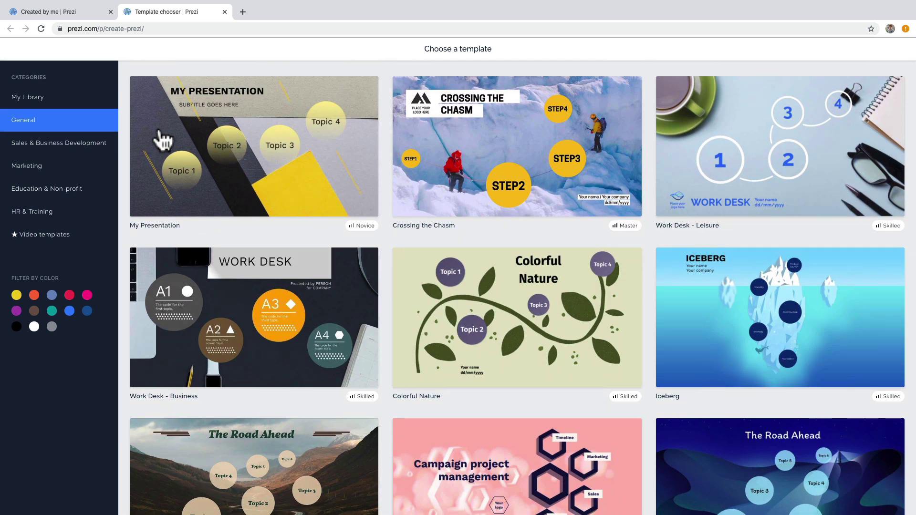
pyautogui.click(27, 166)
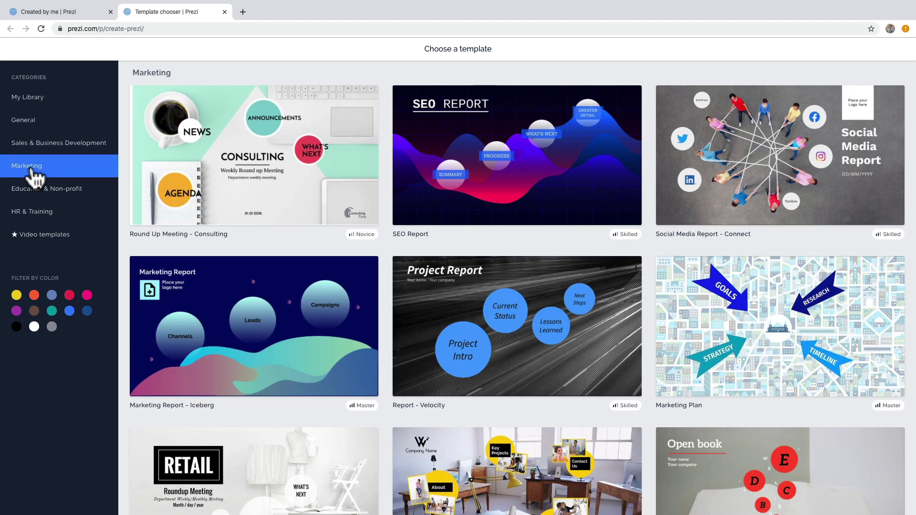
# Switch the colour filter from teal to purple, then build a presentation from 'Strategy - To the Top'.
pyautogui.click(52, 311)
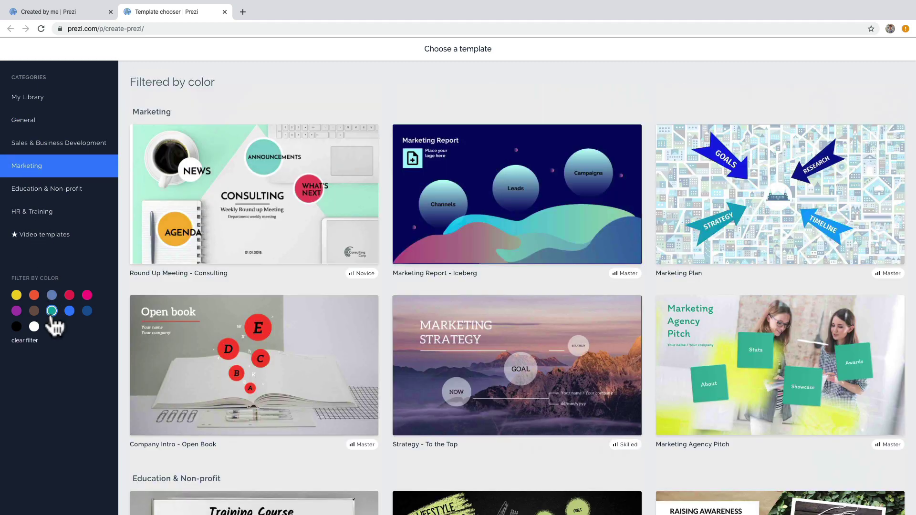
pyautogui.click(70, 312)
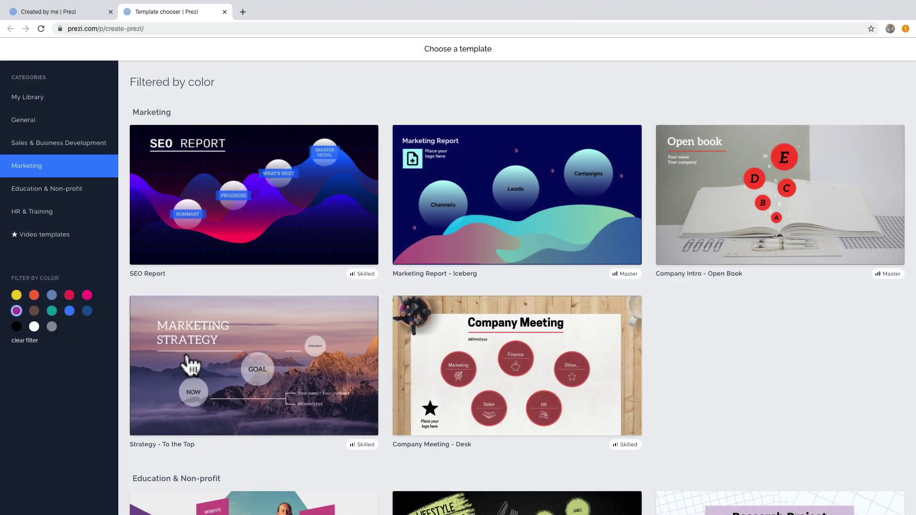
pyautogui.click(236, 373)
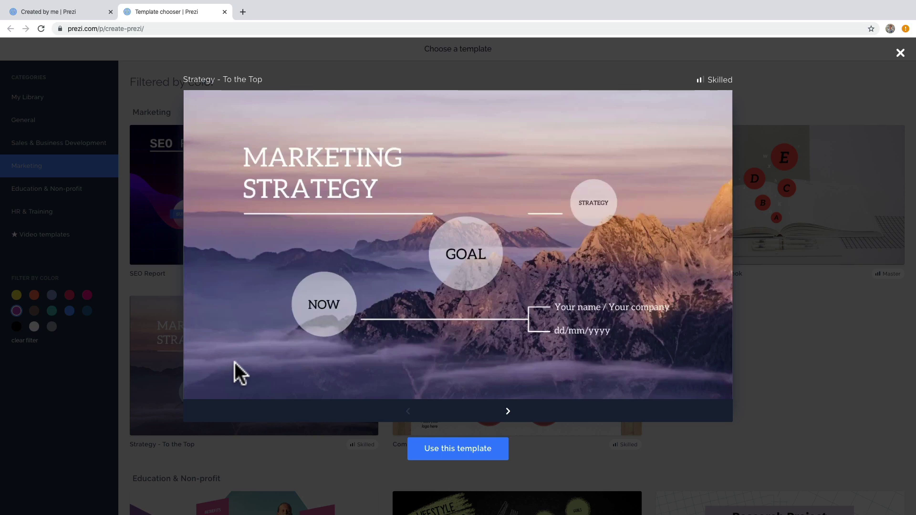
pyautogui.click(445, 449)
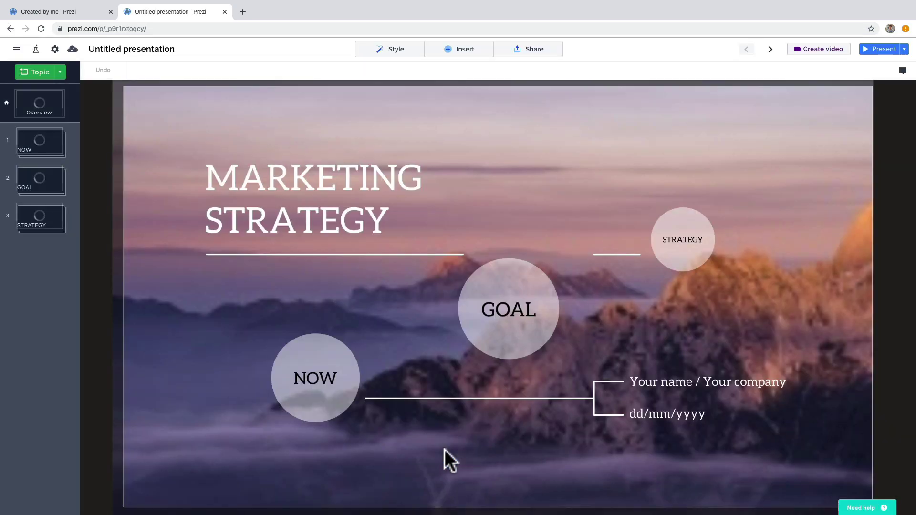